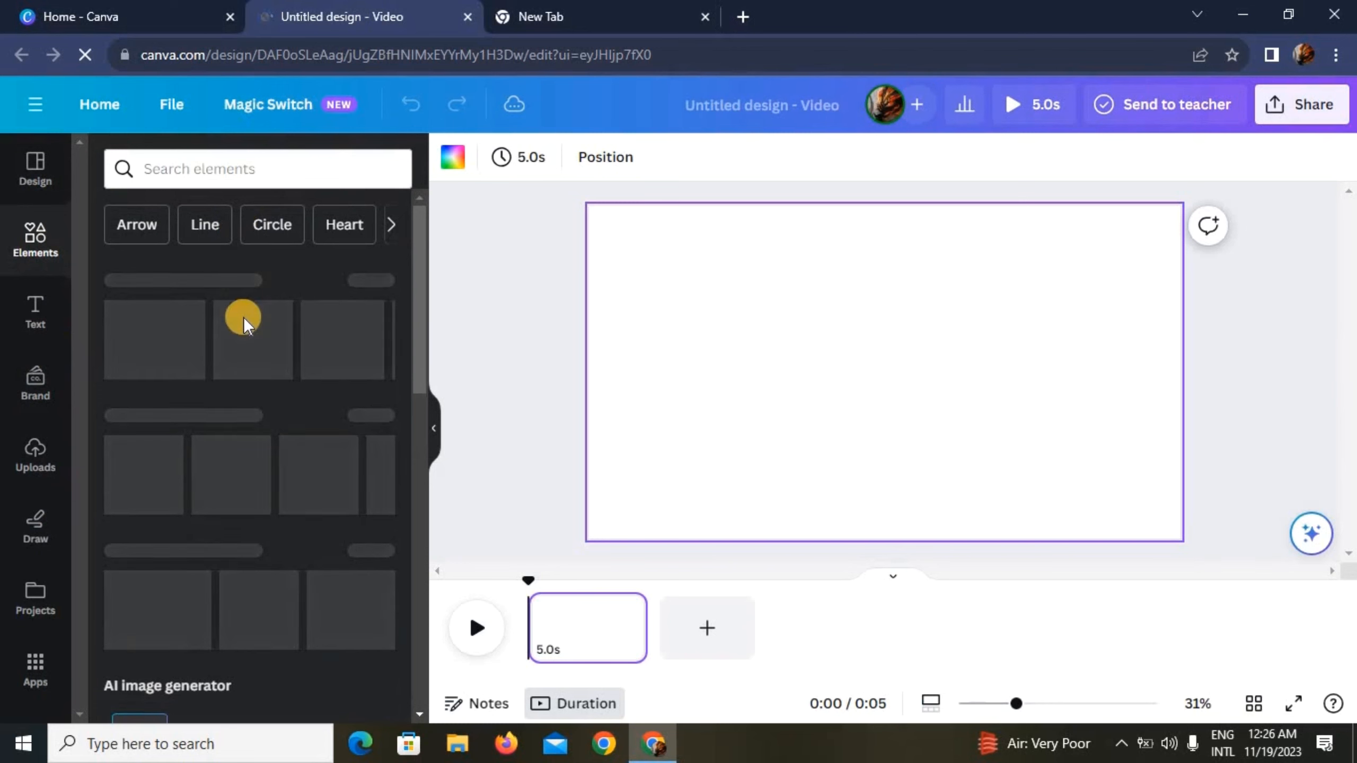
Step: Search the video elements for "animated playground" and add the 12-second beach clip with palm trees to the page
{"action": "scroll", "coordinate": [237, 352], "scroll_direction": "down", "scroll_amount": 5}
{"action": "scroll", "coordinate": [234, 498], "scroll_direction": "down", "scroll_amount": 5}
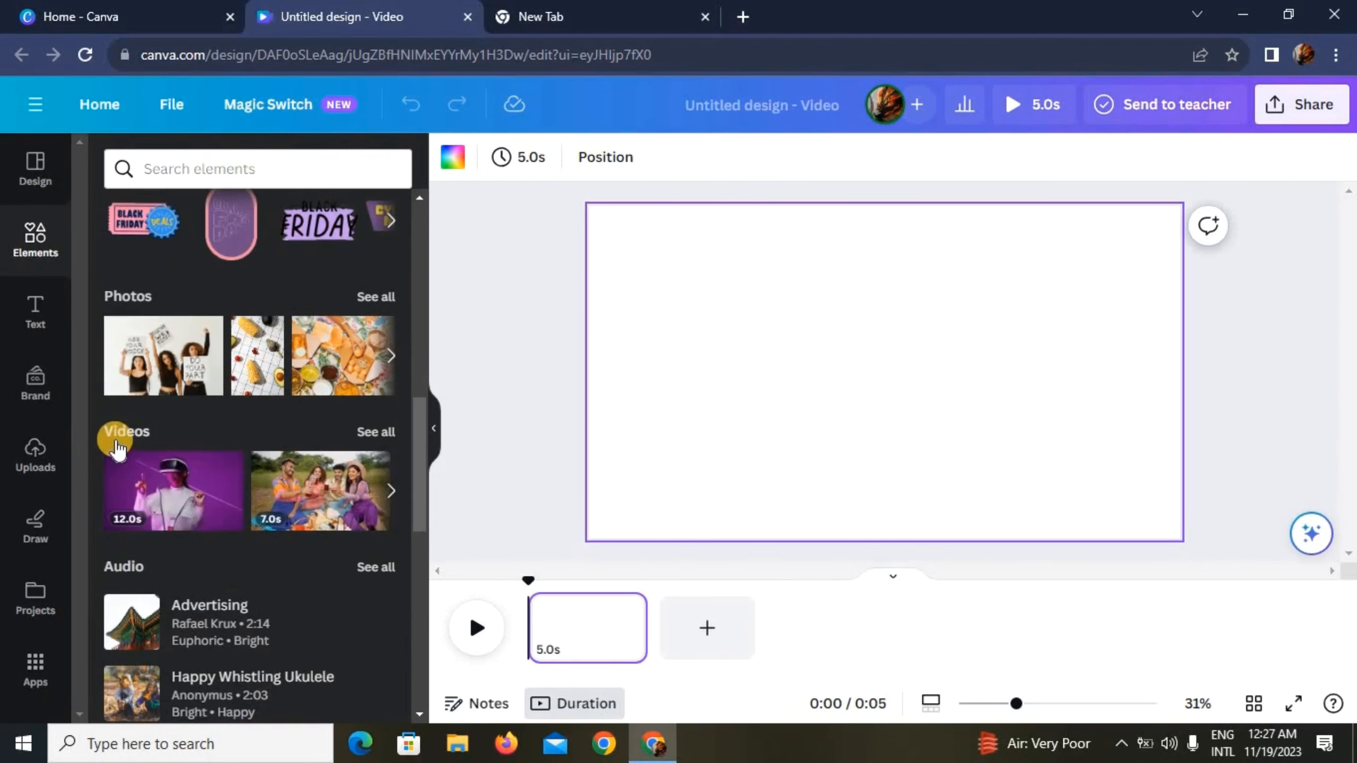
{"action": "left_click", "coordinate": [118, 436]}
{"action": "left_click", "coordinate": [215, 209]}
{"action": "type", "text": "animated playground"}
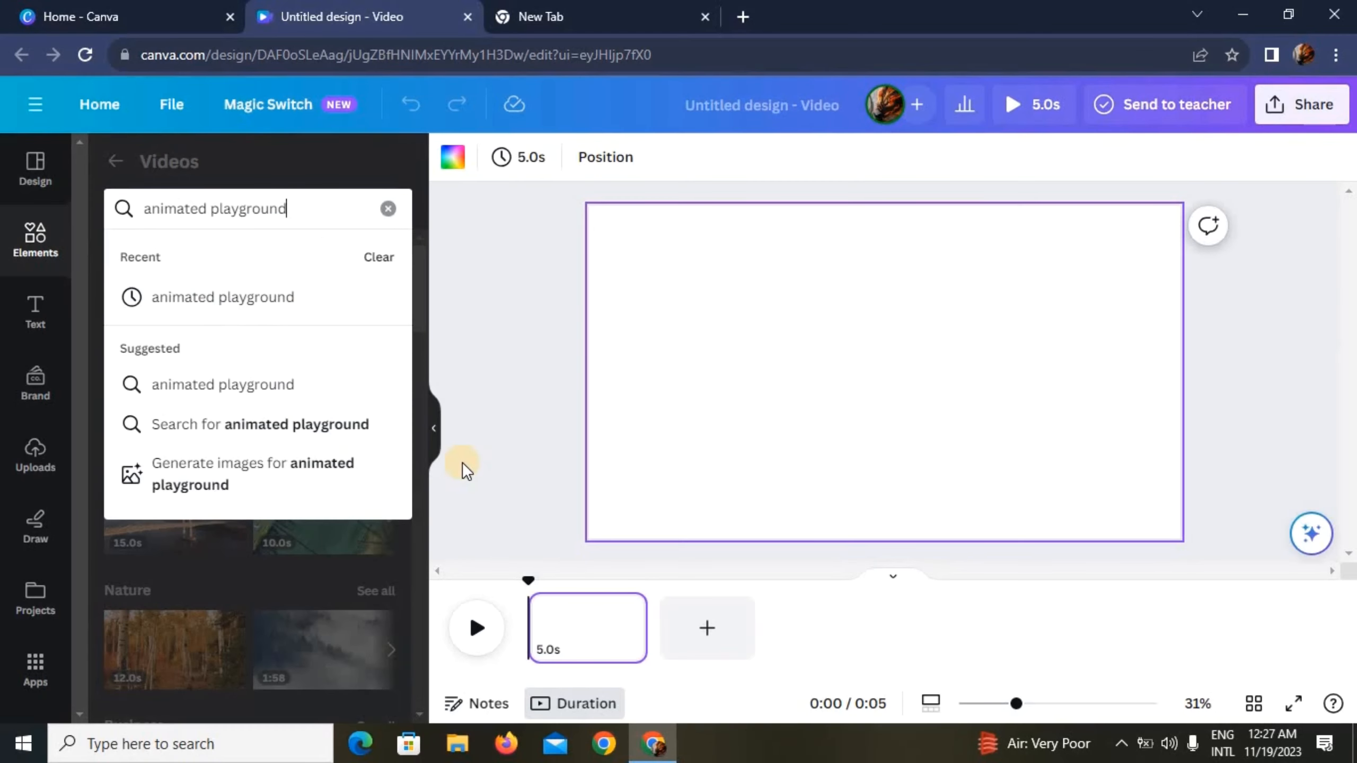
{"action": "key", "text": "Return"}
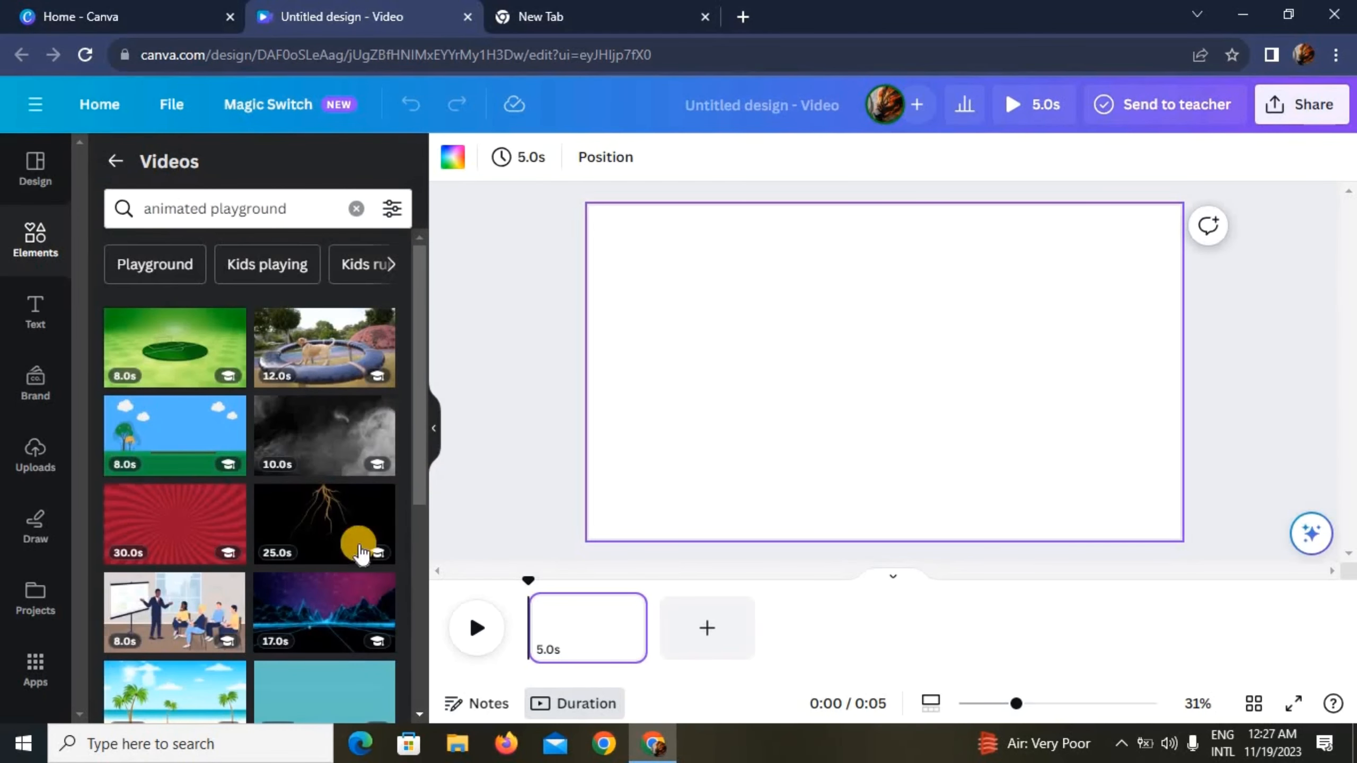
{"action": "scroll", "coordinate": [265, 451], "scroll_direction": "down", "scroll_amount": 5}
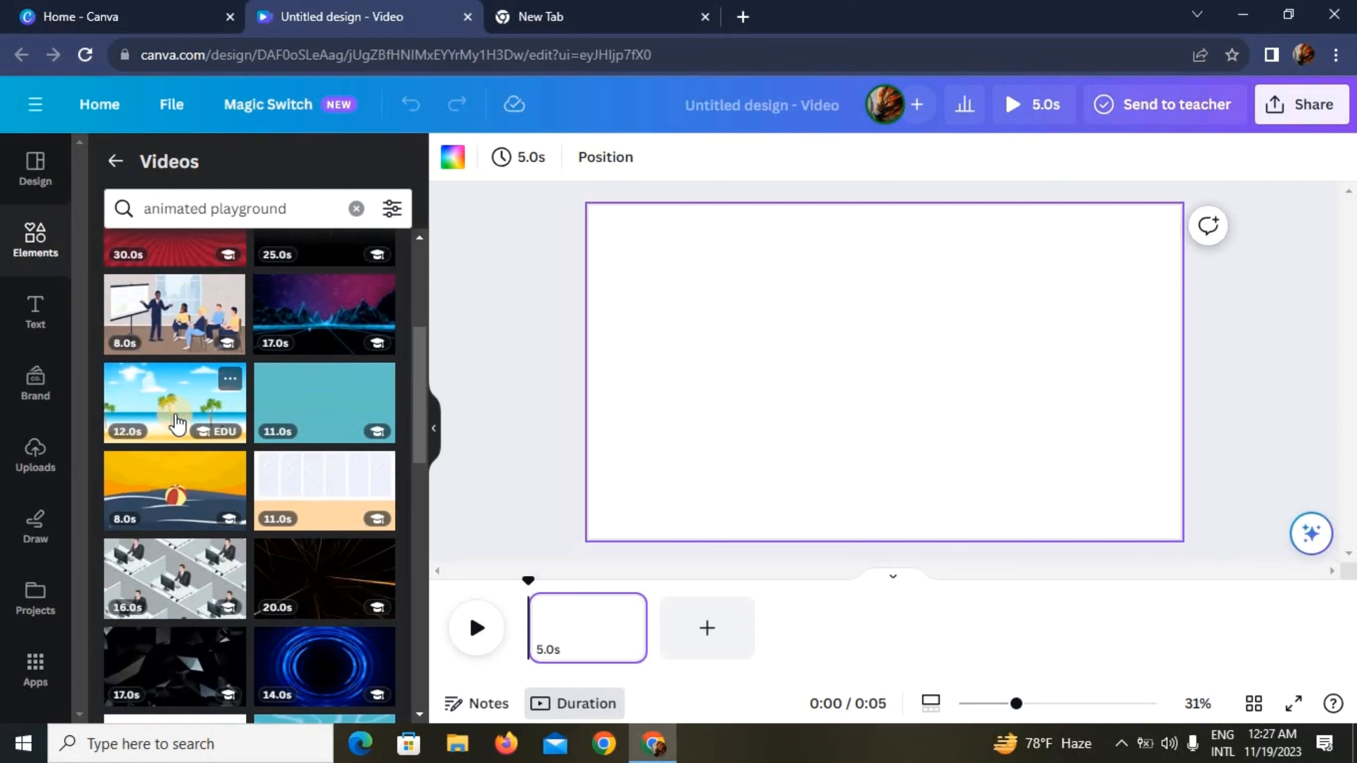
{"action": "left_click", "coordinate": [175, 401]}
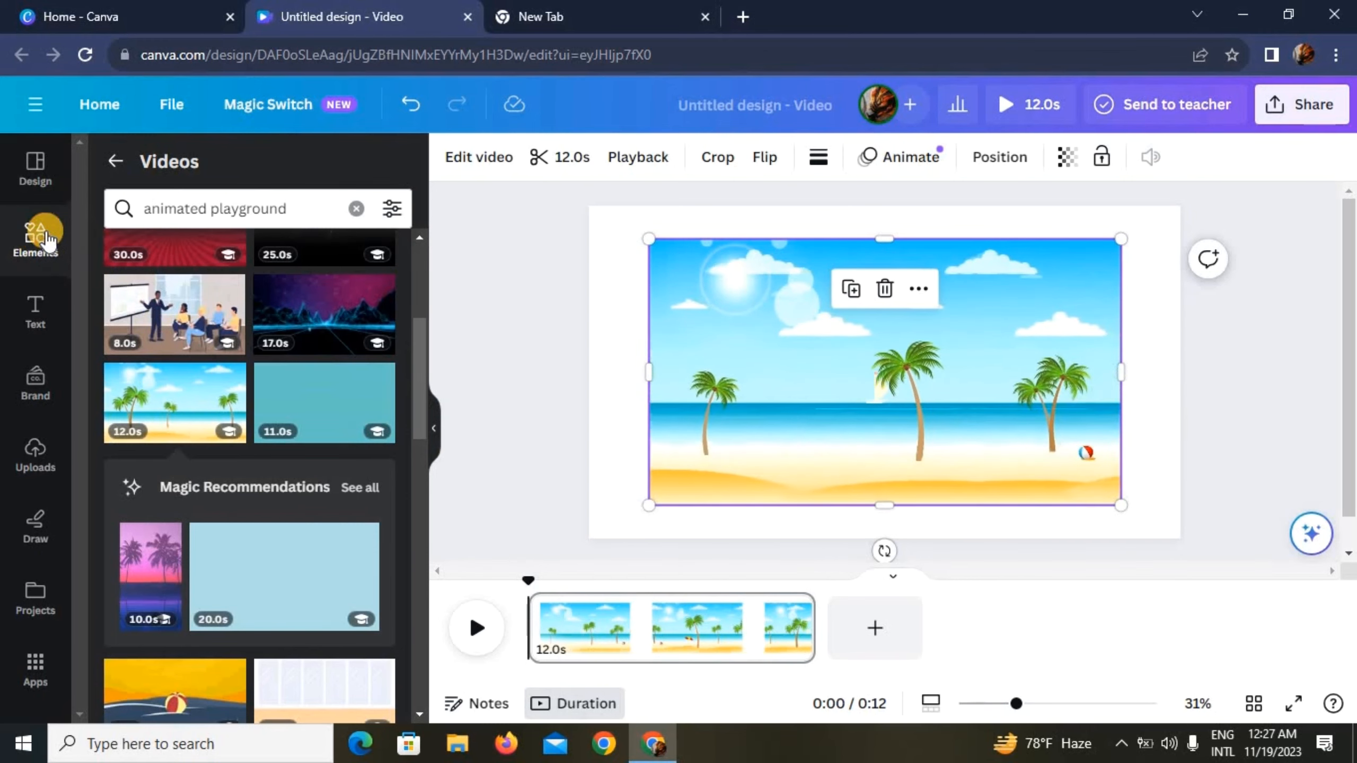
Step: Search the graphics elements for "kids playing"
{"action": "left_click", "coordinate": [32, 235]}
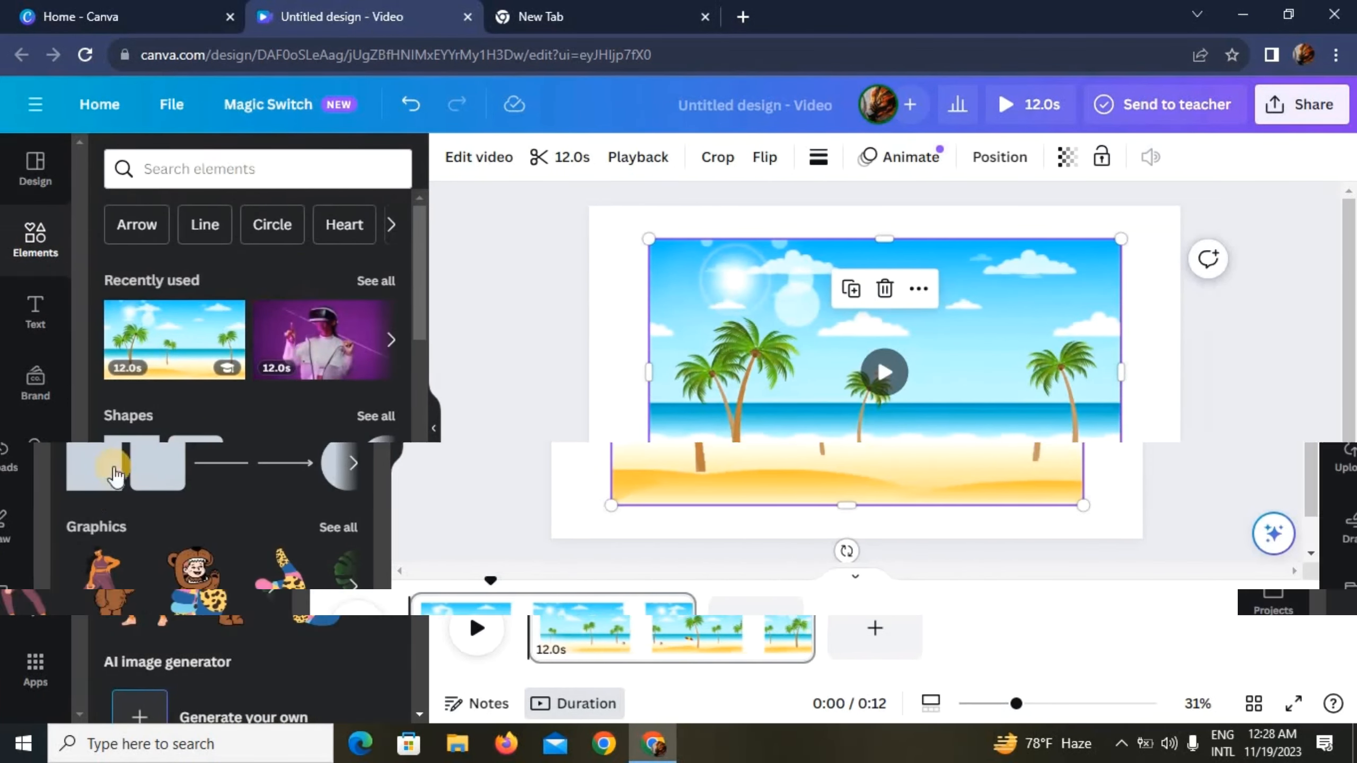
{"action": "left_click", "coordinate": [128, 526]}
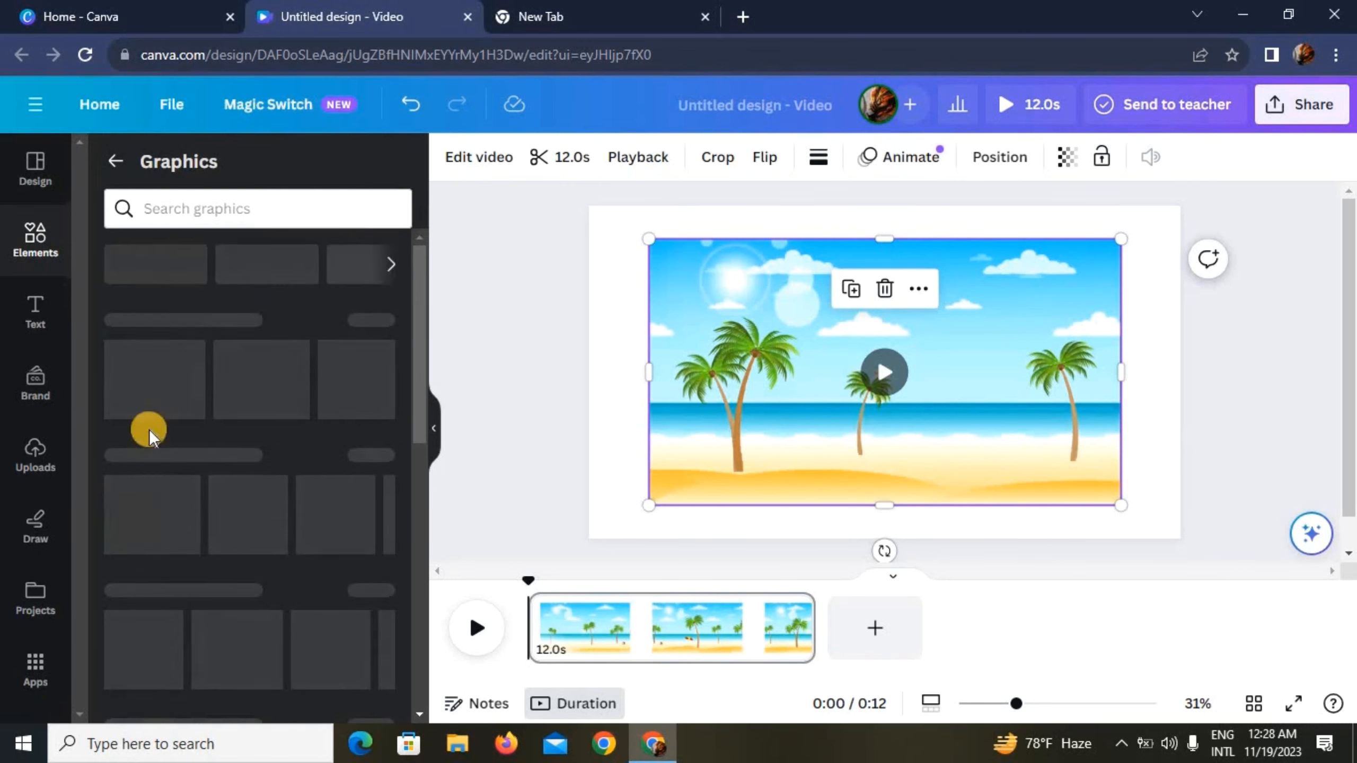
{"action": "left_click", "coordinate": [181, 208]}
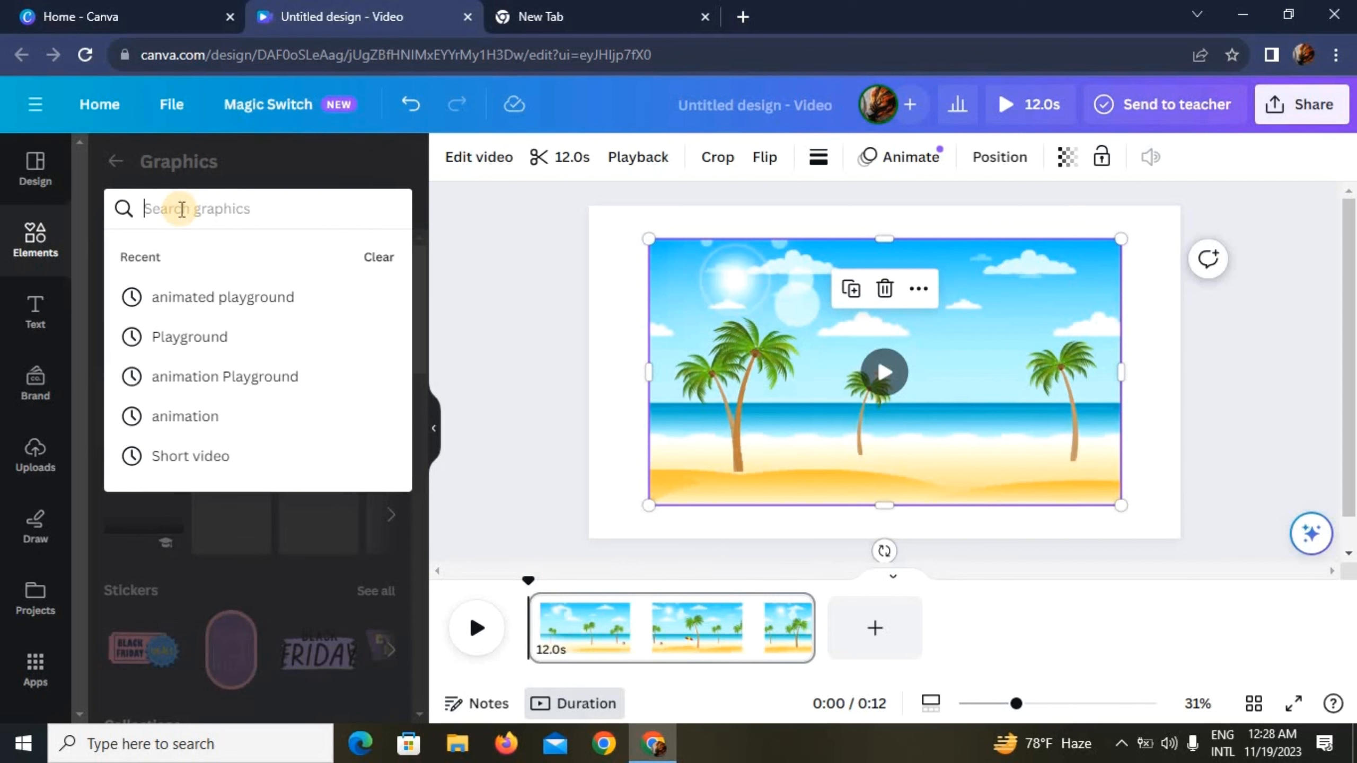
{"action": "type", "text": "kids playing"}
{"action": "key", "text": "Return"}
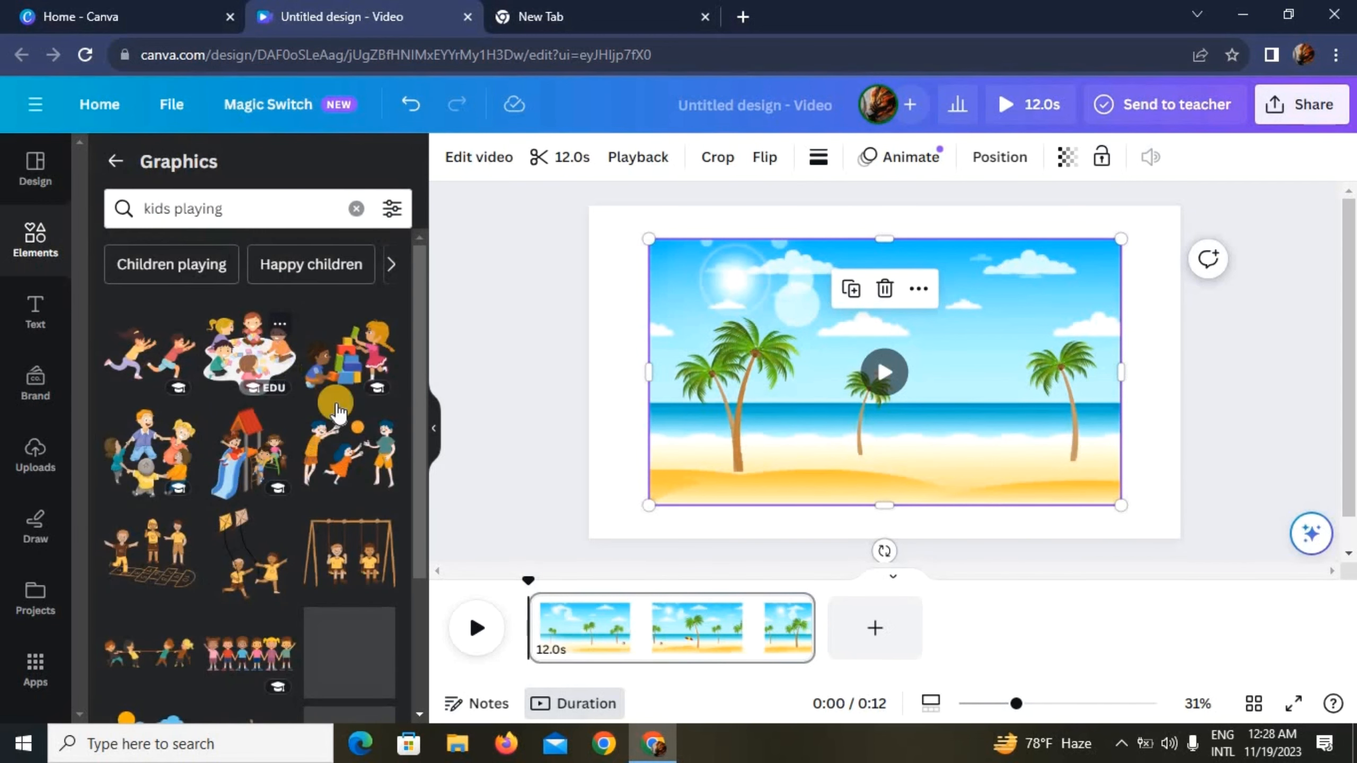
Step: Add the graphic of three kids doing a jigsaw puzzle and place it on the sand between the middle and right palm trees
{"action": "scroll", "coordinate": [302, 450], "scroll_direction": "down", "scroll_amount": 5}
{"action": "scroll", "coordinate": [317, 403], "scroll_direction": "down", "scroll_amount": 5}
{"action": "left_click", "coordinate": [350, 457]}
{"action": "left_click_drag", "start_coordinate": [893, 390], "coordinate": [978, 465]}
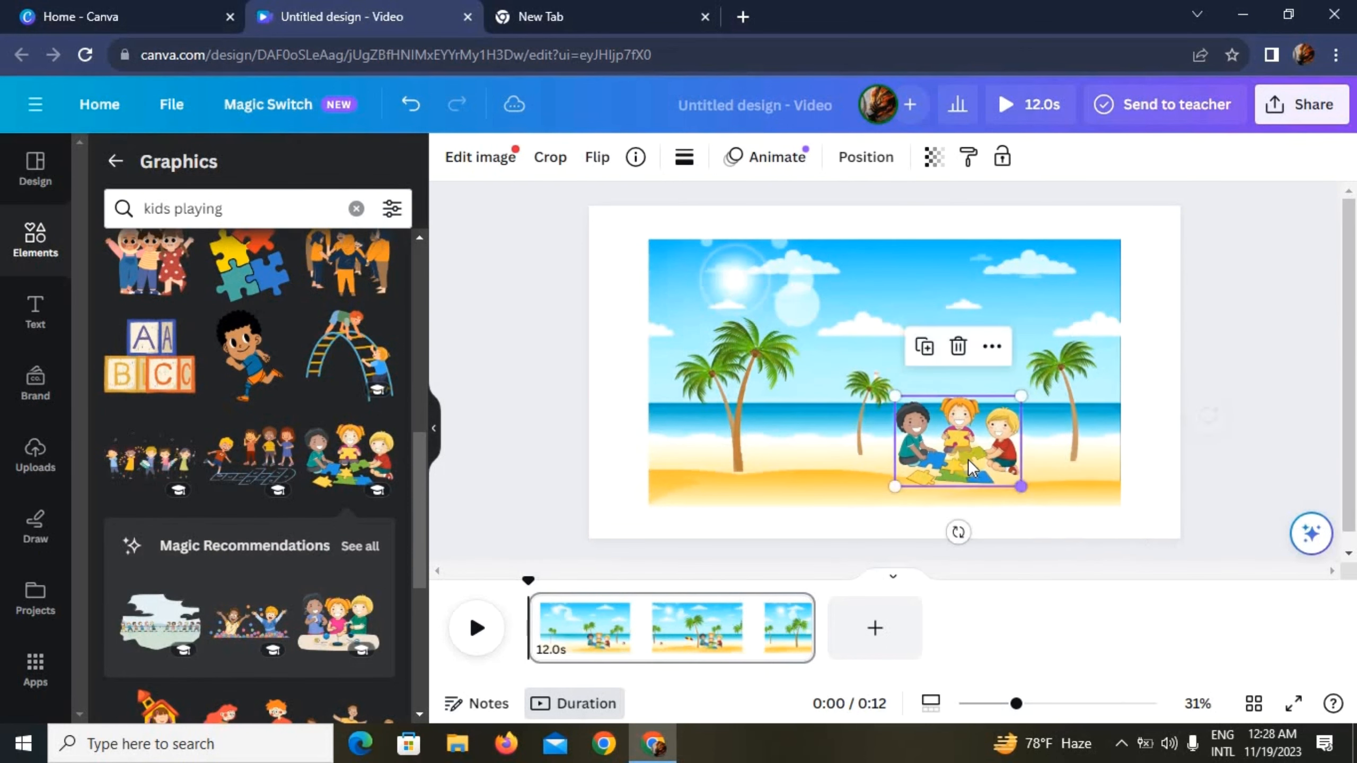
{"action": "left_click", "coordinate": [1056, 470]}
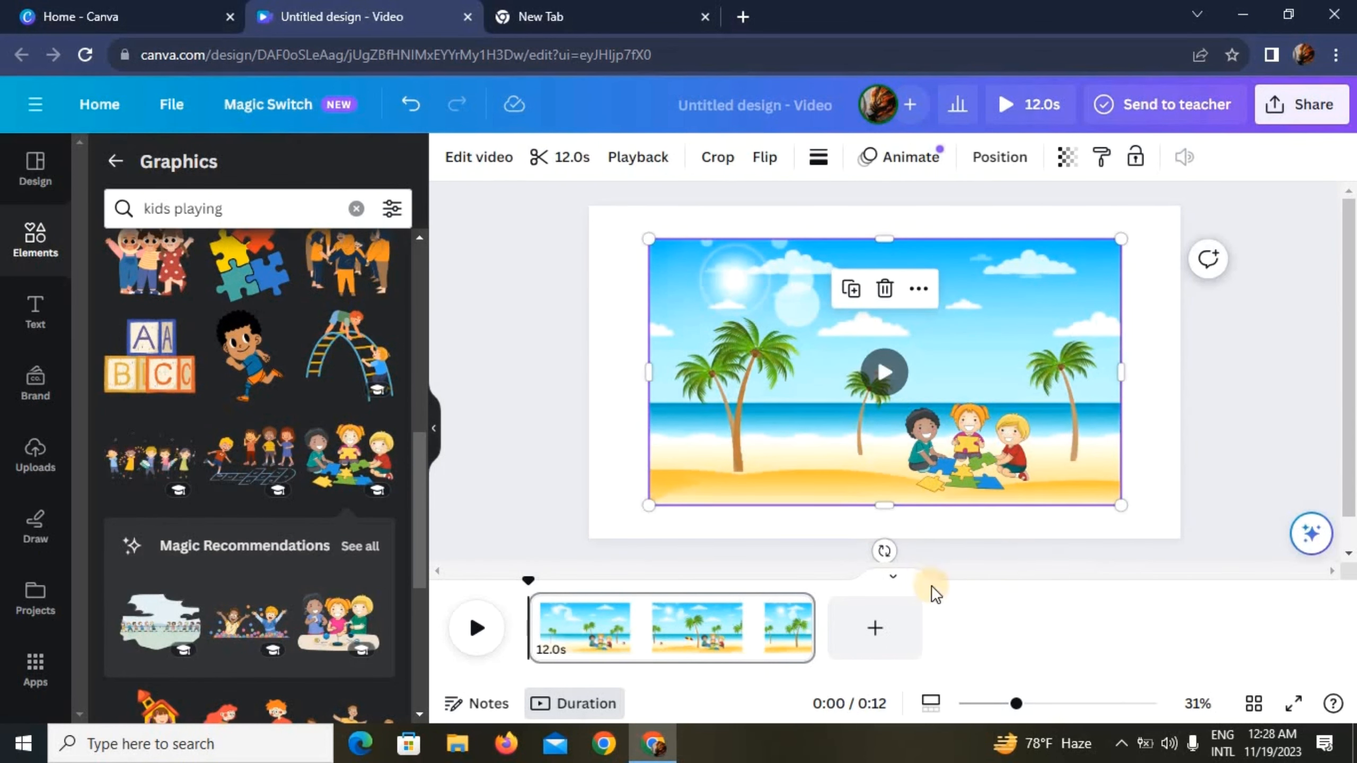
{"action": "left_click", "coordinate": [687, 633]}
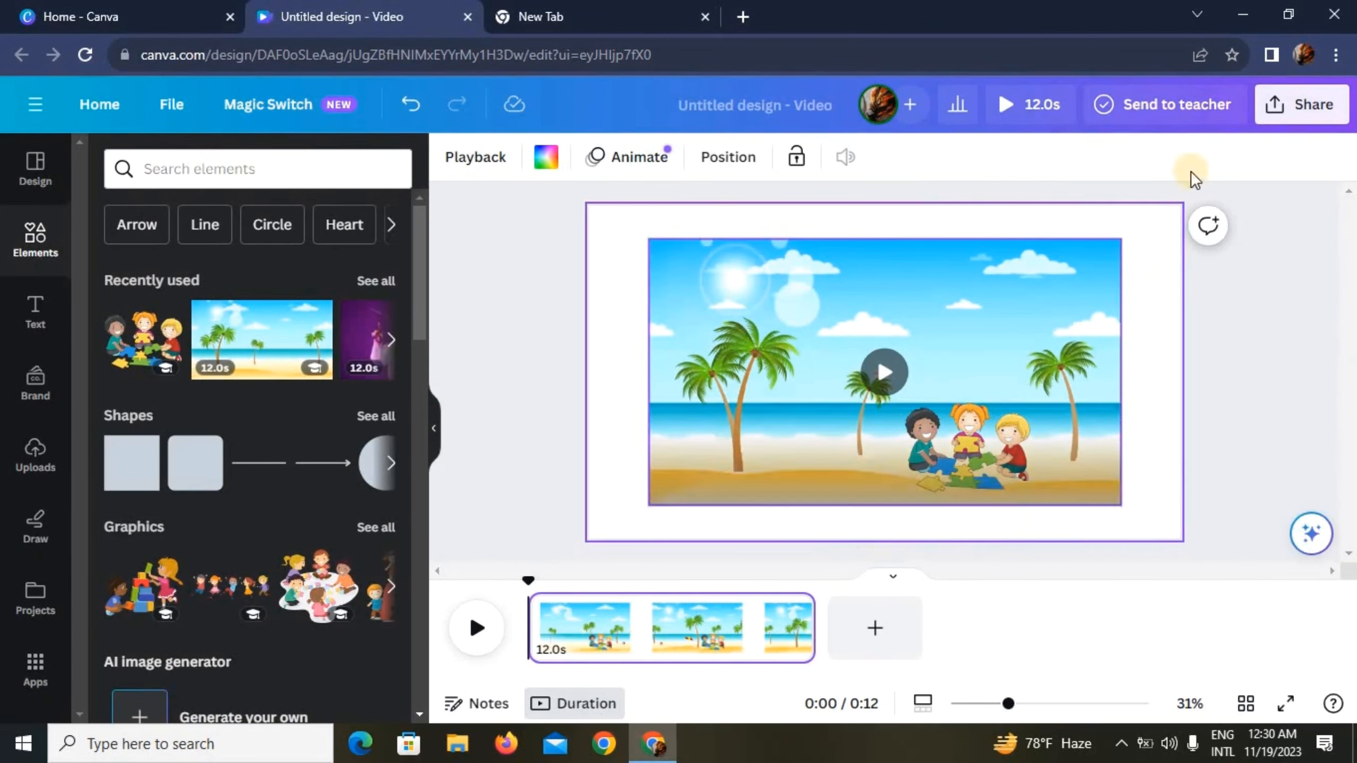
Step: Download the design as an MP4 video at 4K (UHD) quality
{"action": "left_click", "coordinate": [1304, 104]}
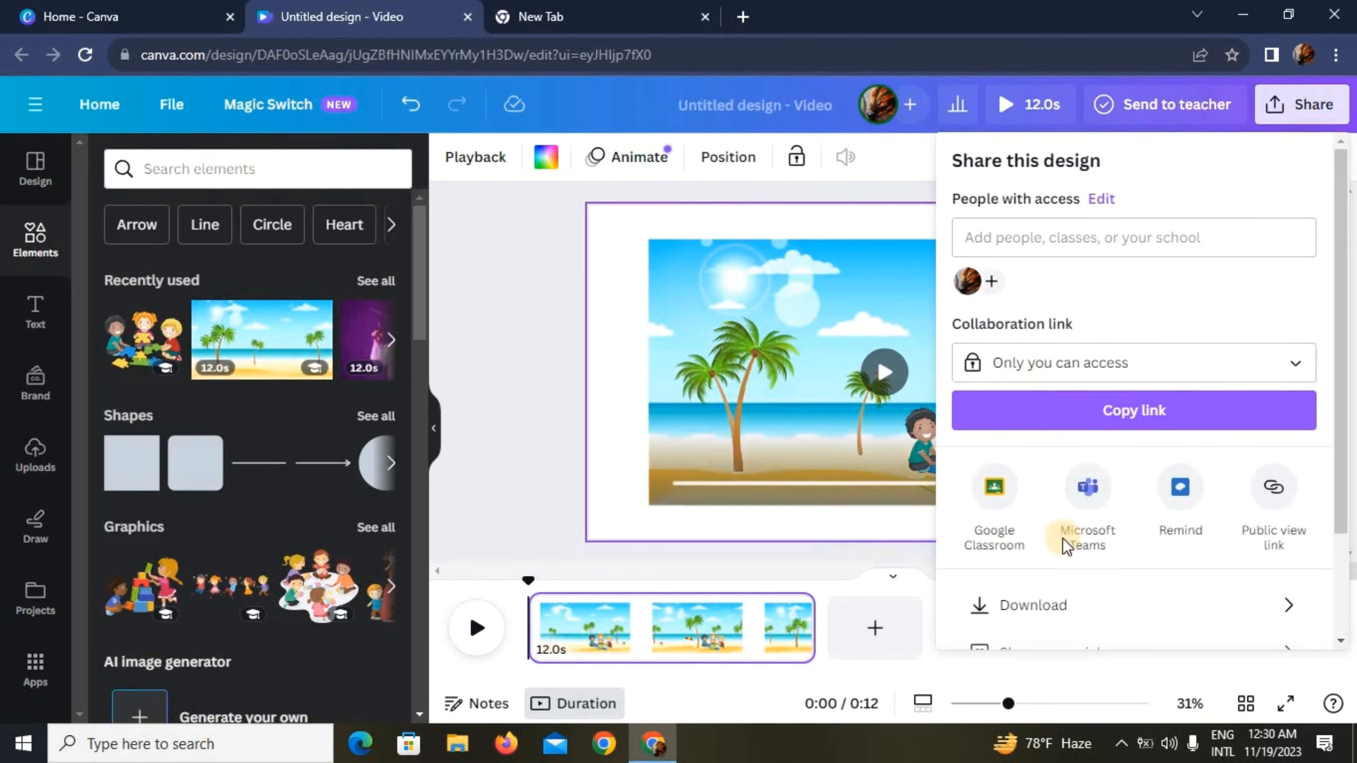
{"action": "scroll", "coordinate": [1036, 534], "scroll_direction": "down", "scroll_amount": 3}
{"action": "left_click", "coordinate": [1031, 484]}
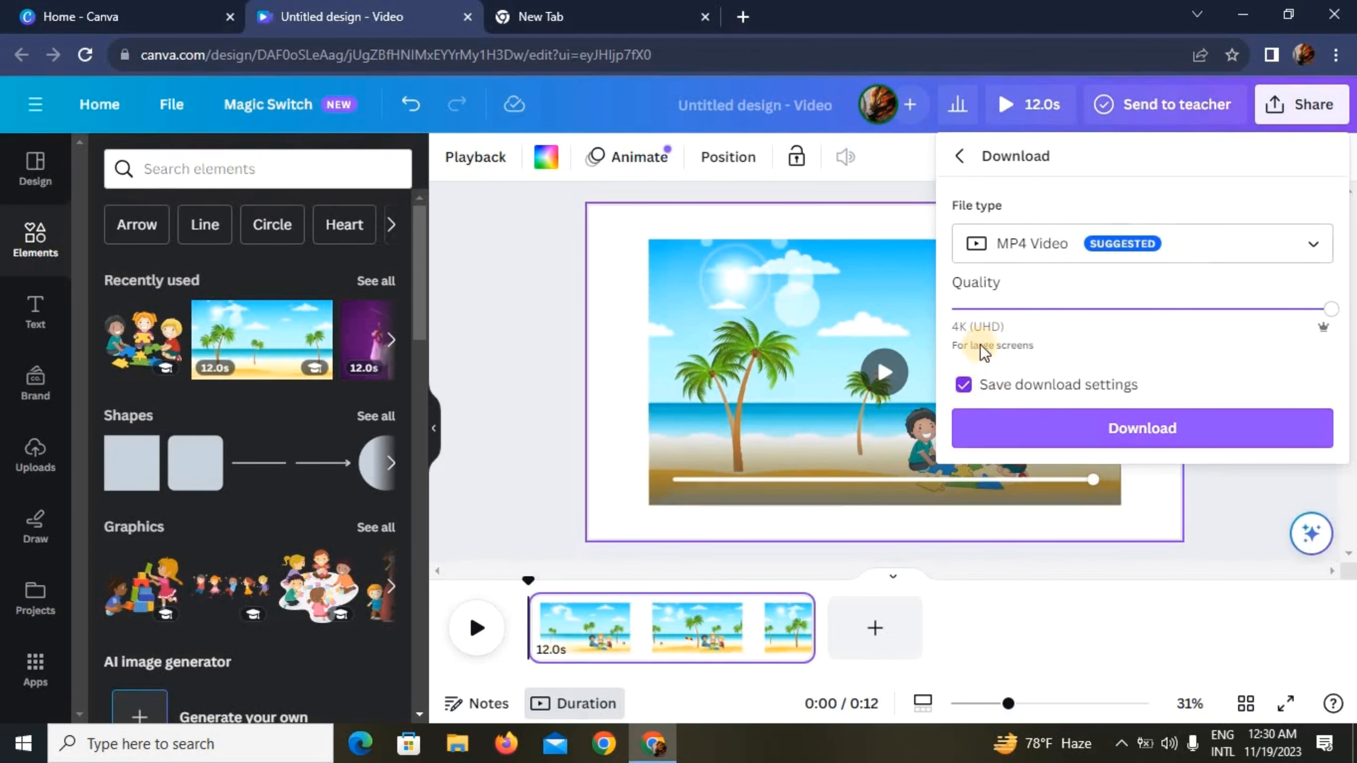
{"action": "left_click_drag", "start_coordinate": [1321, 318], "coordinate": [1344, 339]}
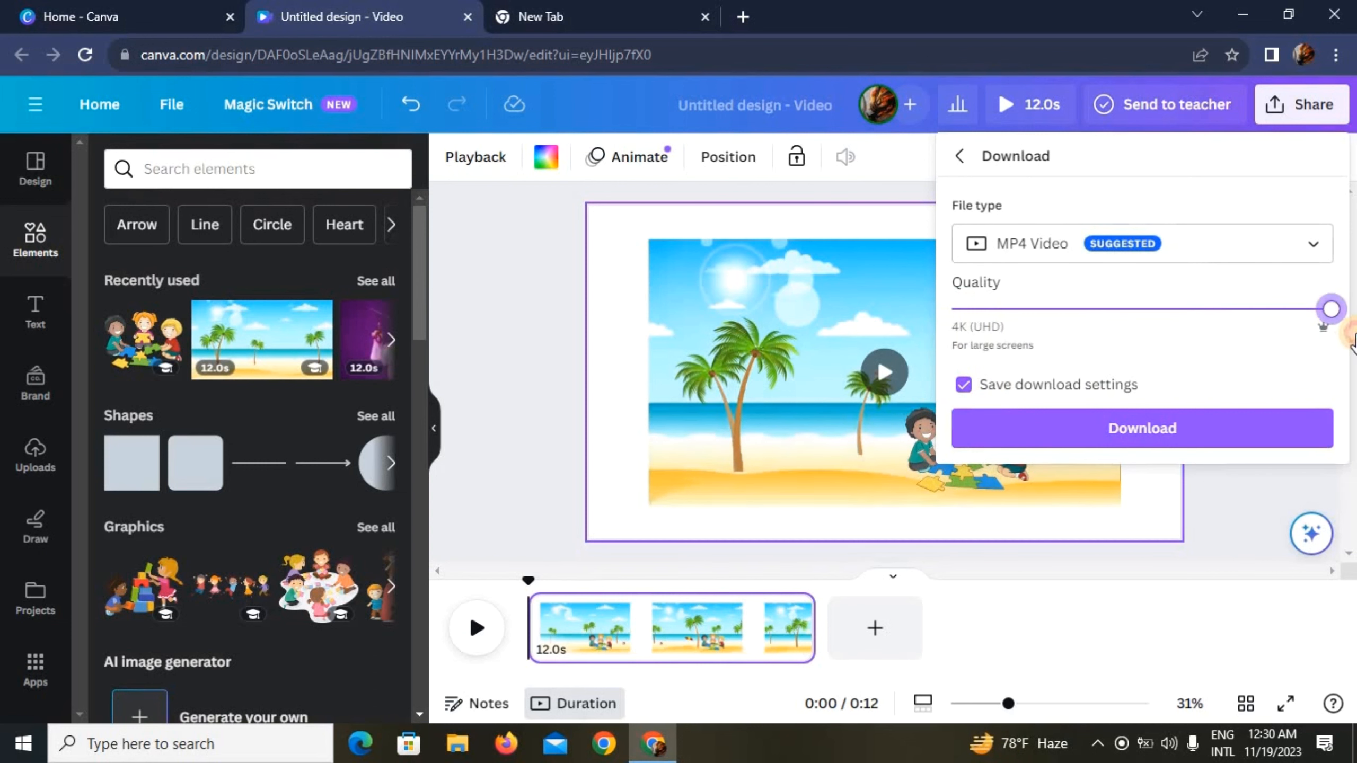
{"action": "left_click", "coordinate": [1143, 428]}
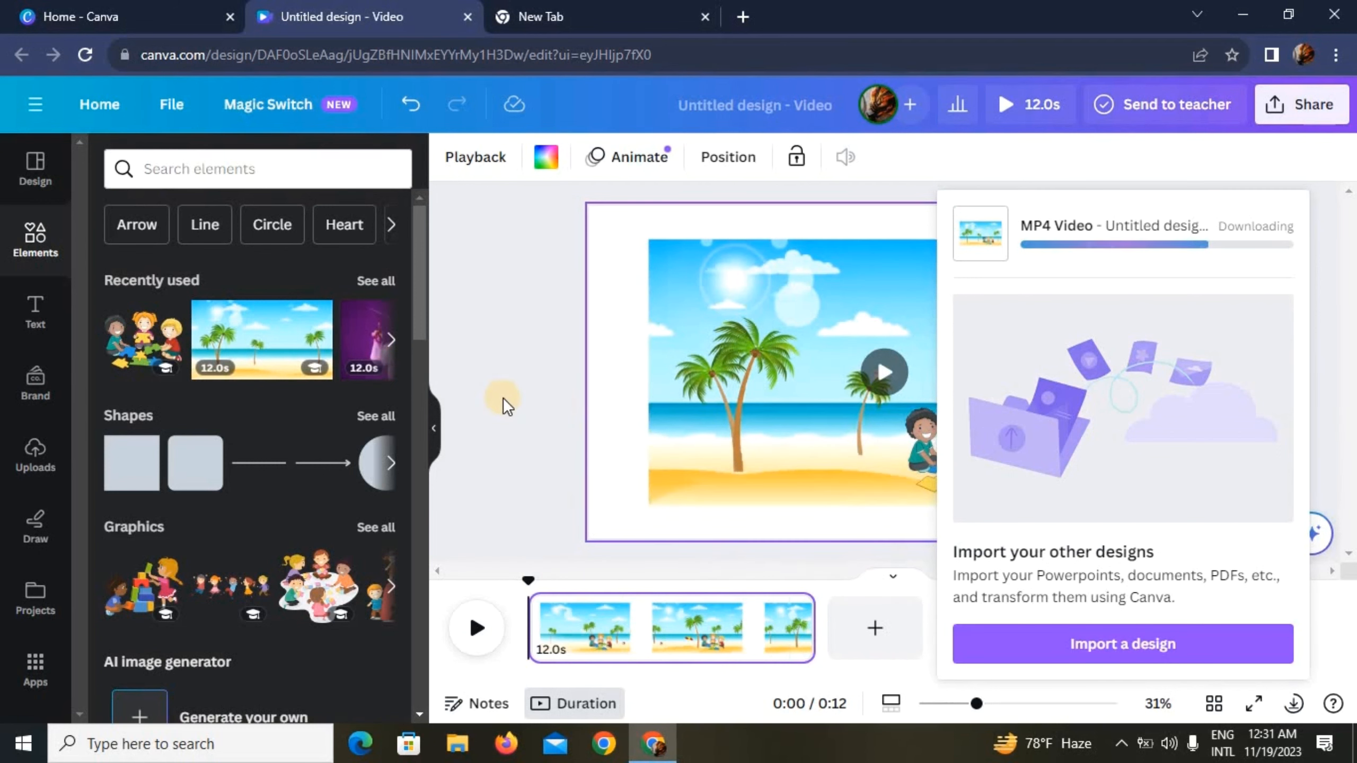
Step: Switch to CapCut and import the video "Untitled design (5)" from the Downloads folder into the project
{"action": "left_click", "coordinate": [1234, 17]}
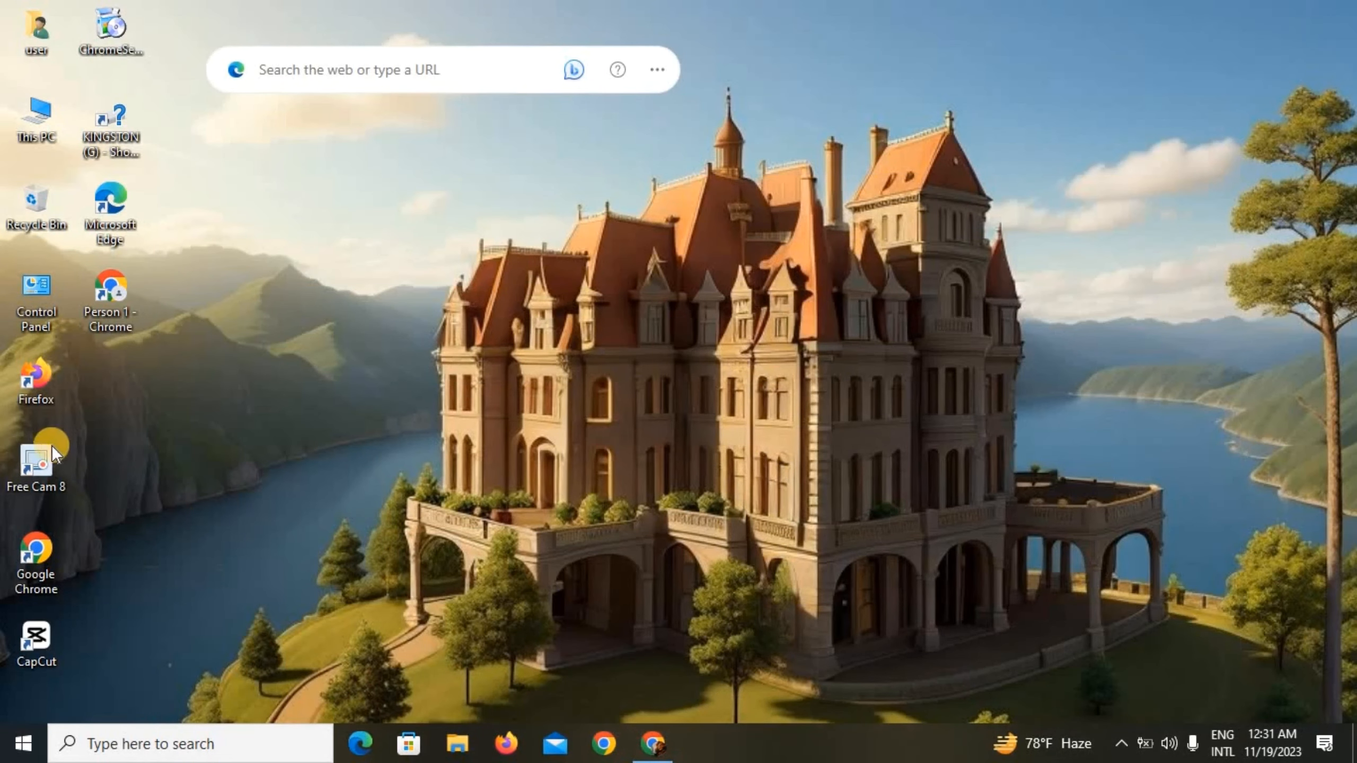
{"action": "double_click", "coordinate": [32, 628]}
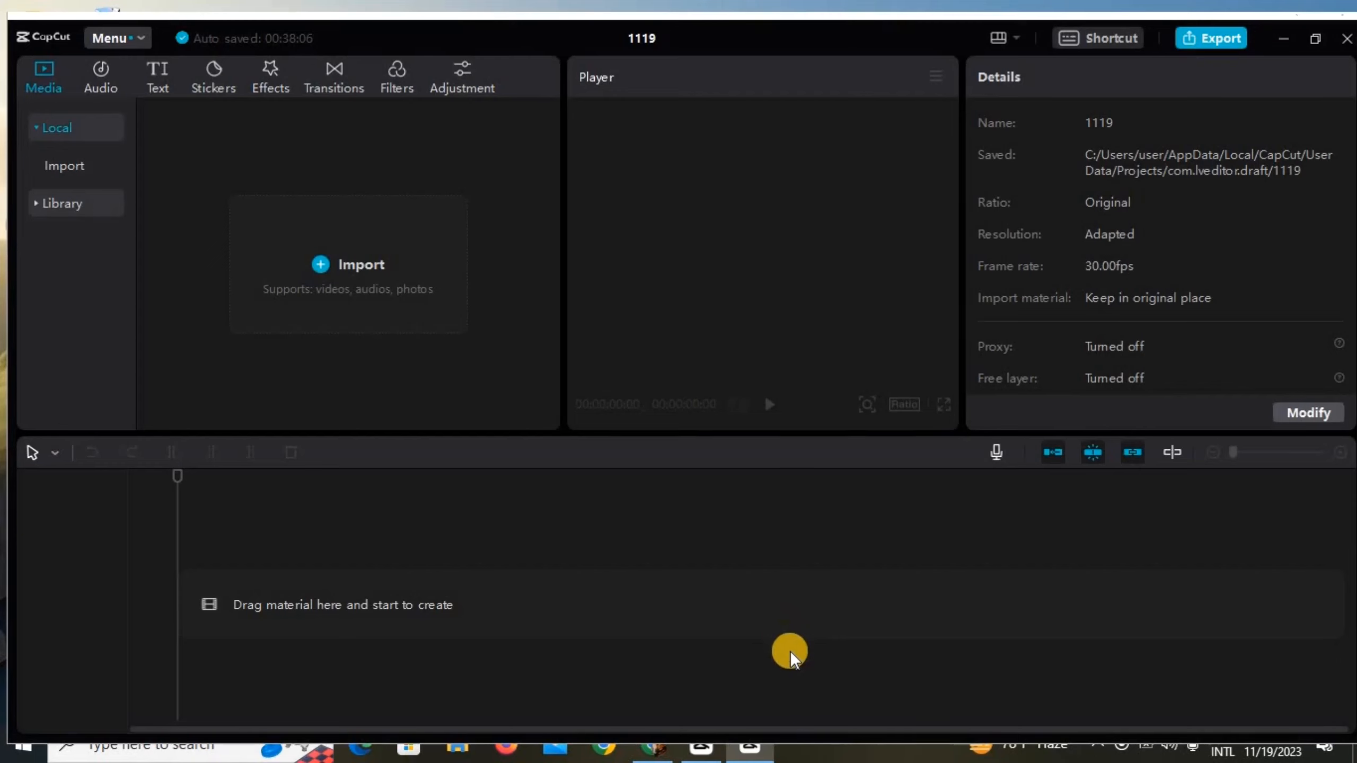
{"action": "left_click", "coordinate": [316, 268]}
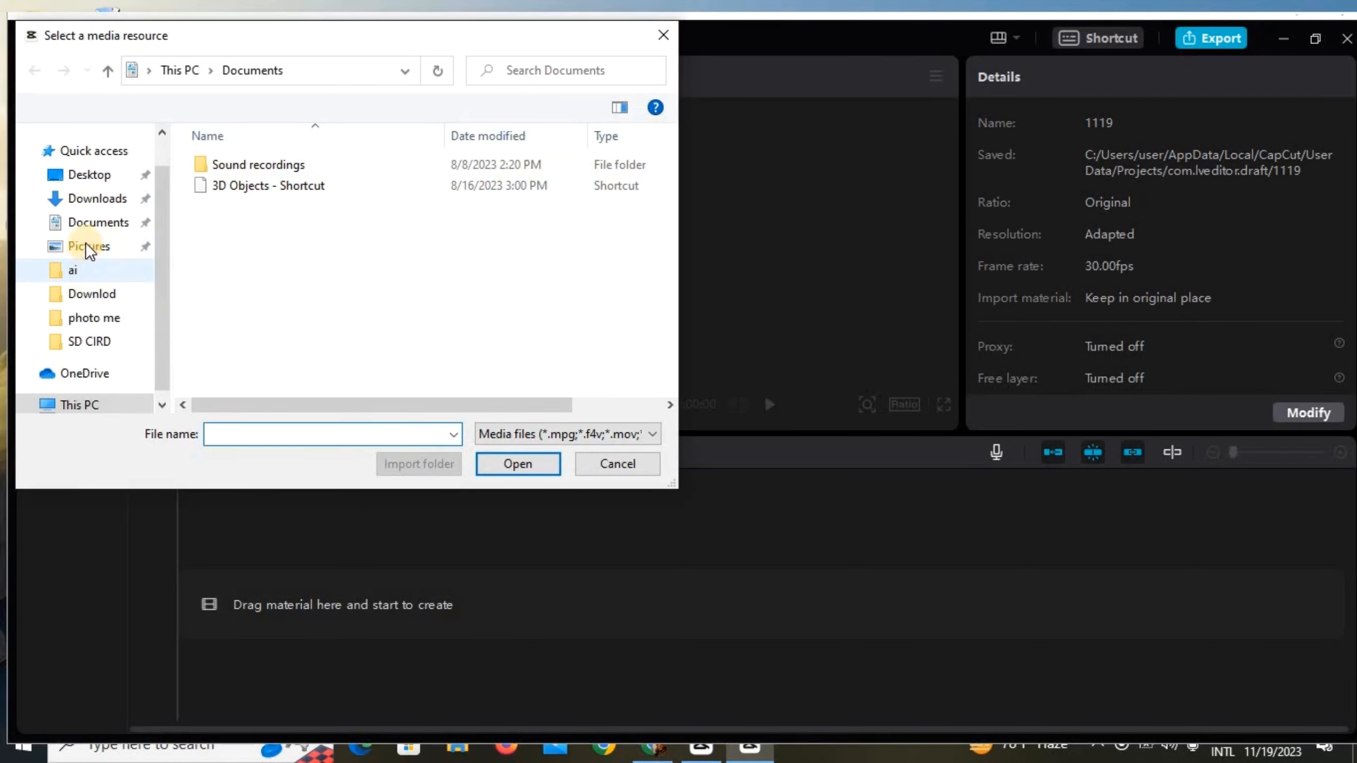
{"action": "left_click", "coordinate": [98, 240]}
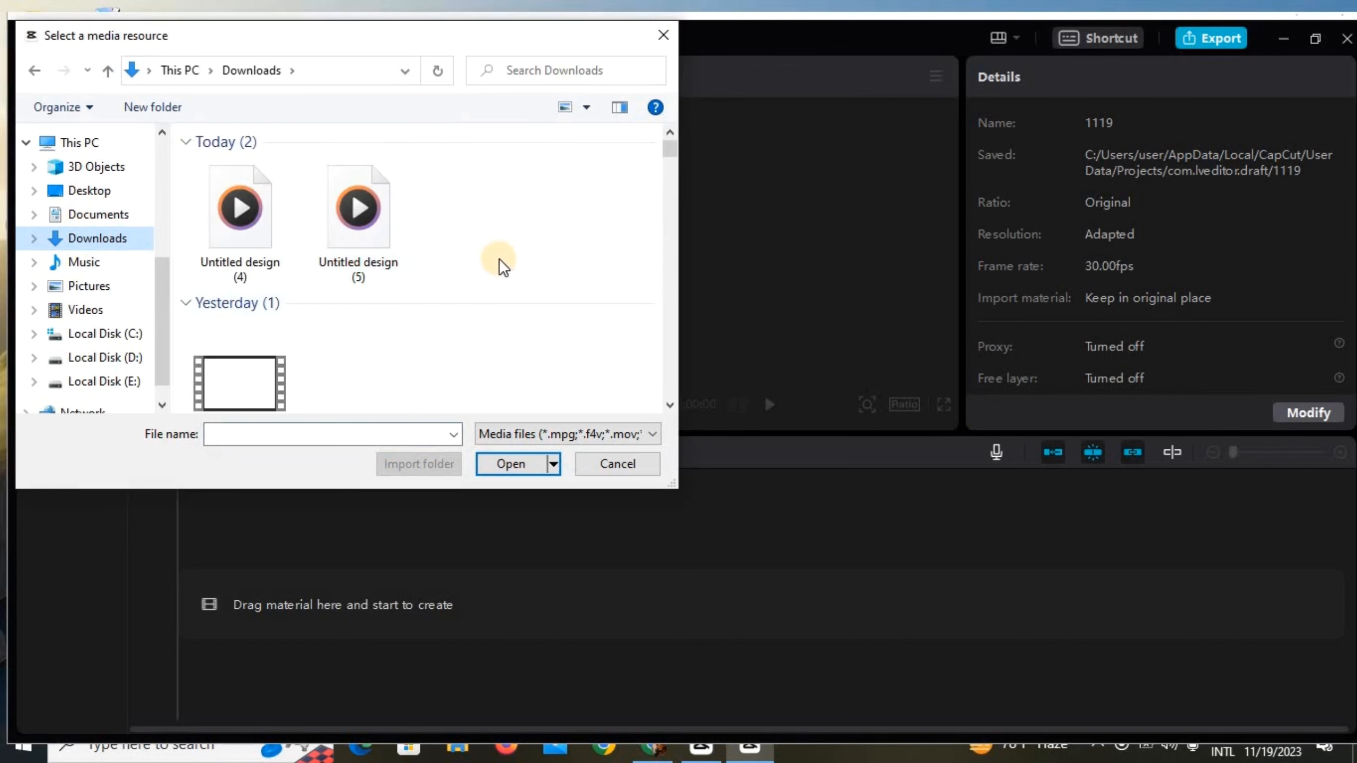
{"action": "left_click", "coordinate": [369, 228]}
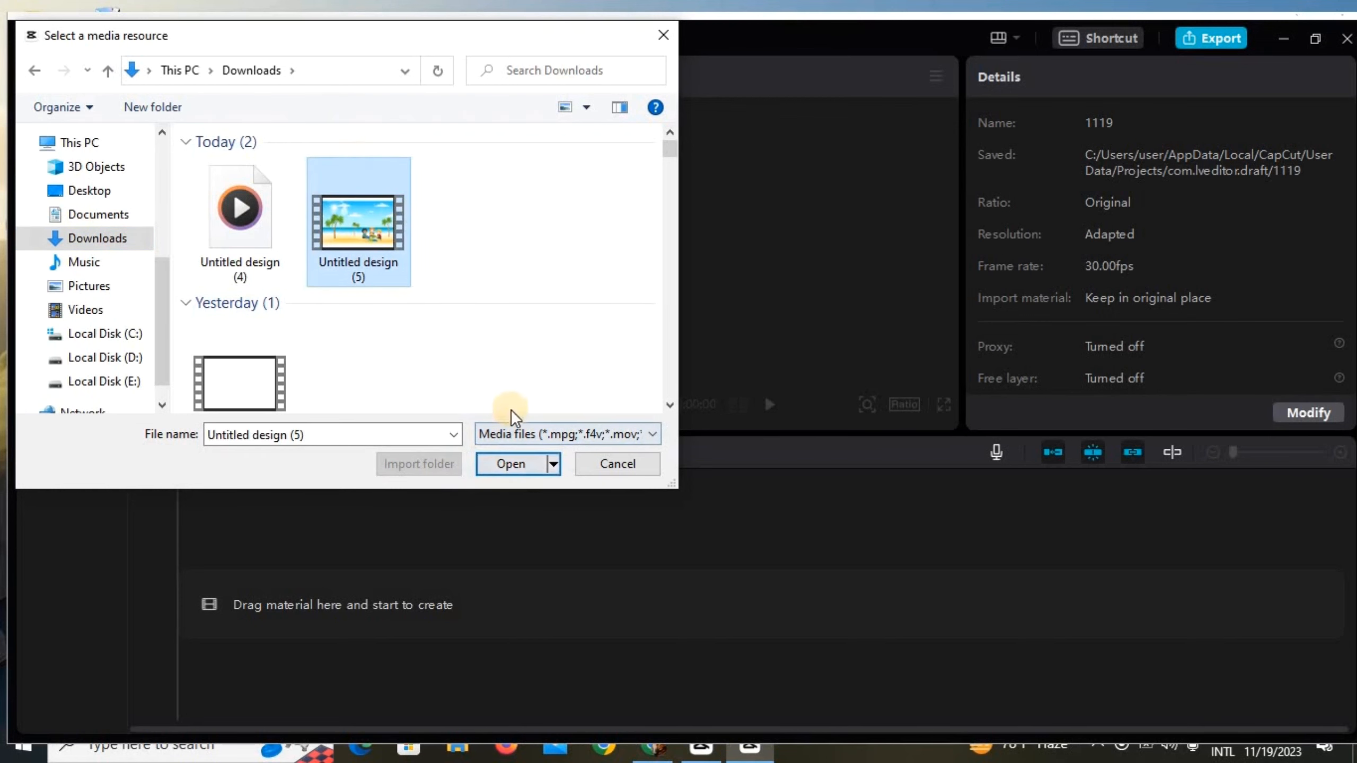
{"action": "left_click", "coordinate": [514, 464]}
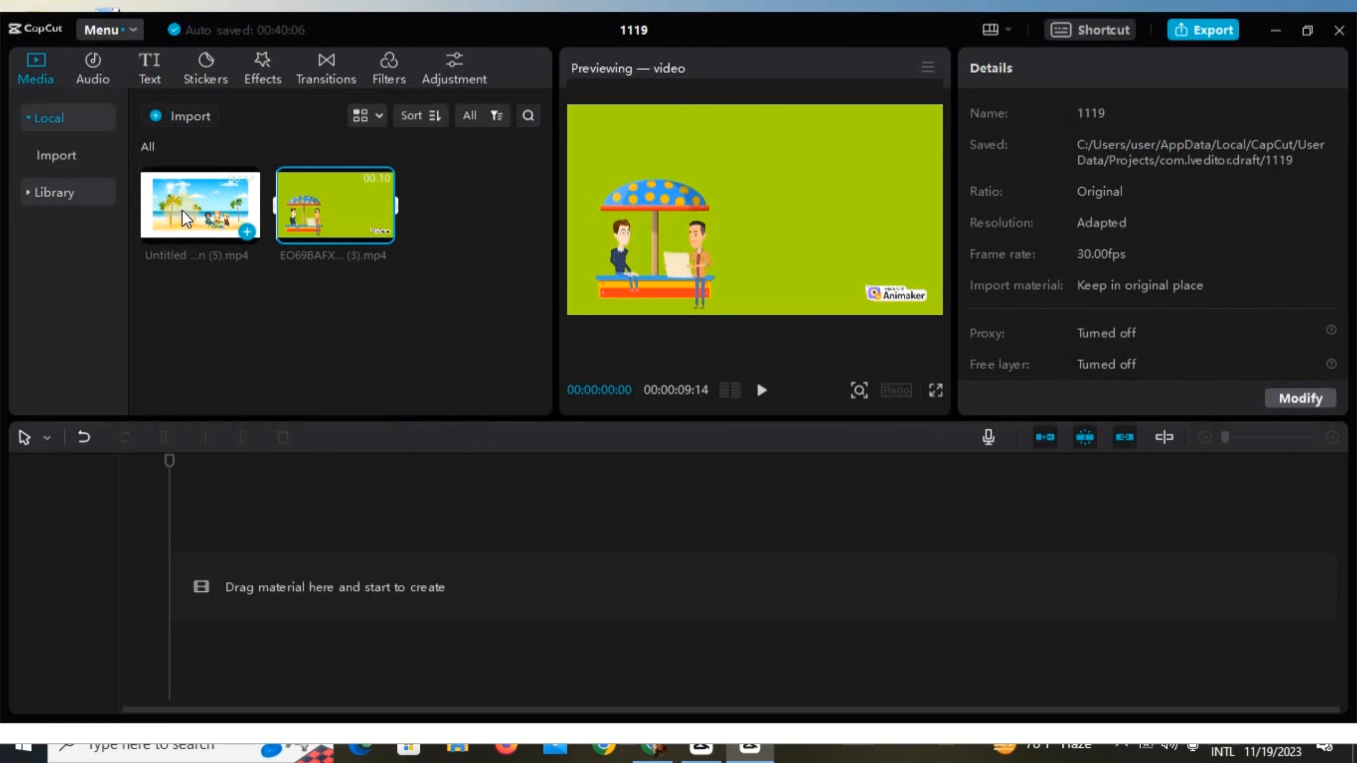
Step: Place the beach video on the main timeline track and the green-background clip on the track above, both starting at 00:00
{"action": "left_click_drag", "start_coordinate": [214, 240], "coordinate": [263, 437]}
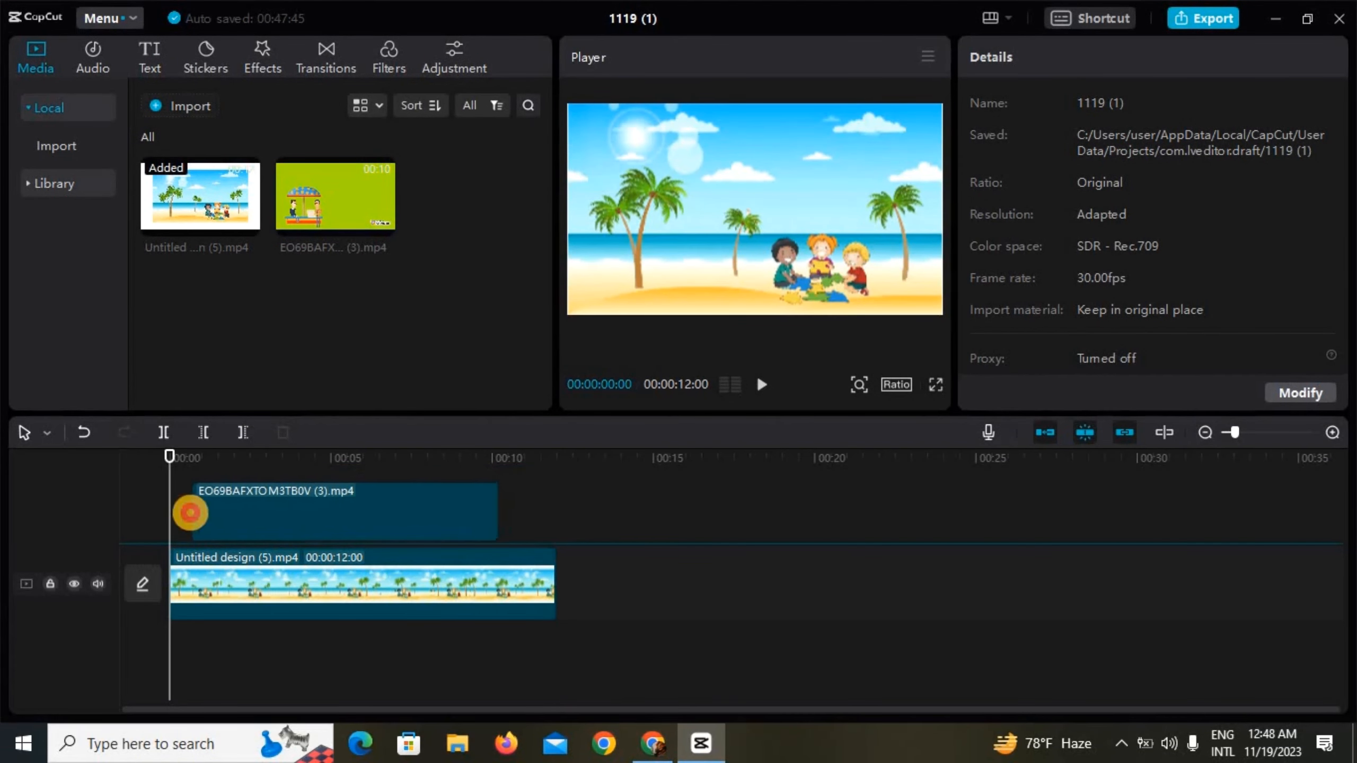
{"action": "left_click_drag", "start_coordinate": [190, 513], "coordinate": [177, 517]}
Step: Trim the ends of the beach video and the green-background clip so both last 00:00:08:08
{"action": "left_click_drag", "start_coordinate": [553, 615], "coordinate": [423, 616]}
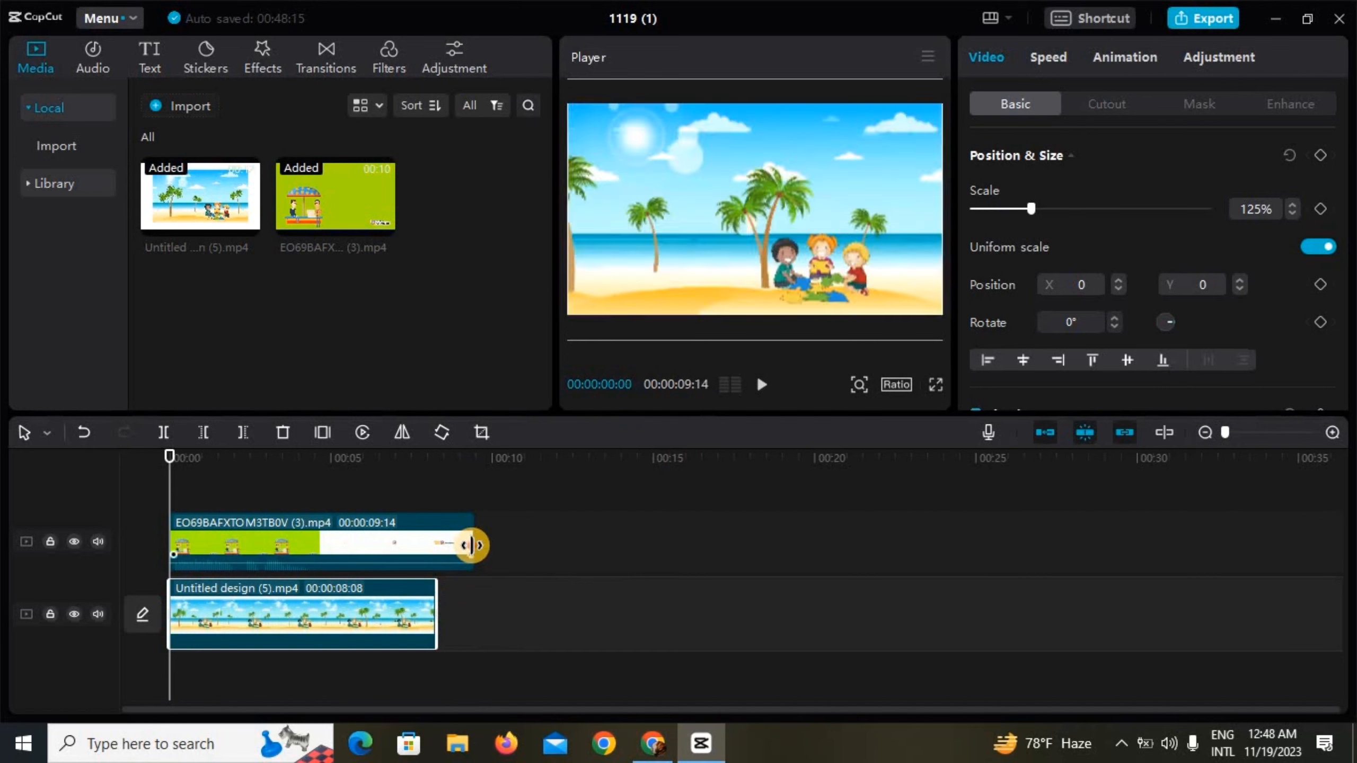
{"action": "left_click", "coordinate": [453, 551]}
{"action": "left_click_drag", "start_coordinate": [453, 551], "coordinate": [436, 566]}
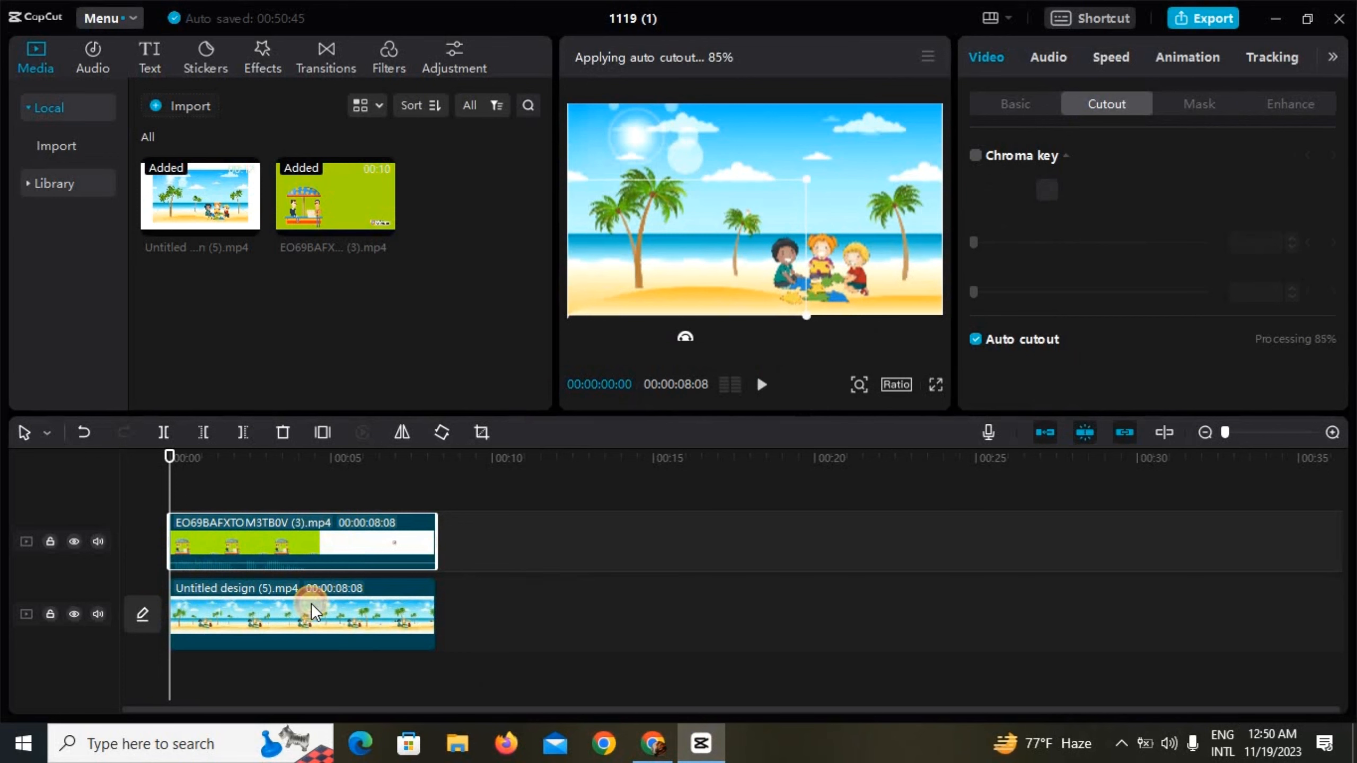
Step: Select the beach clip and open the export settings for the project
{"action": "left_click", "coordinate": [312, 603]}
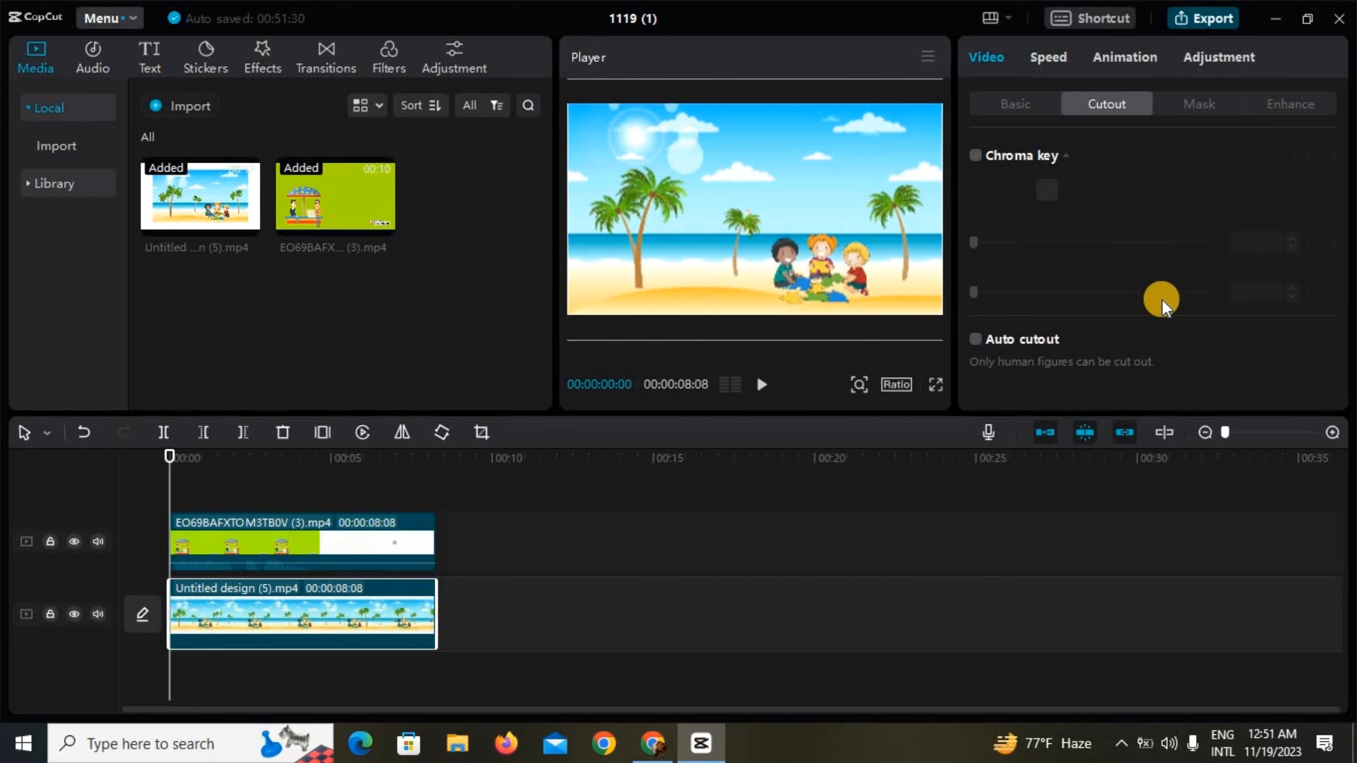
{"action": "key", "text": "ctrl+e"}
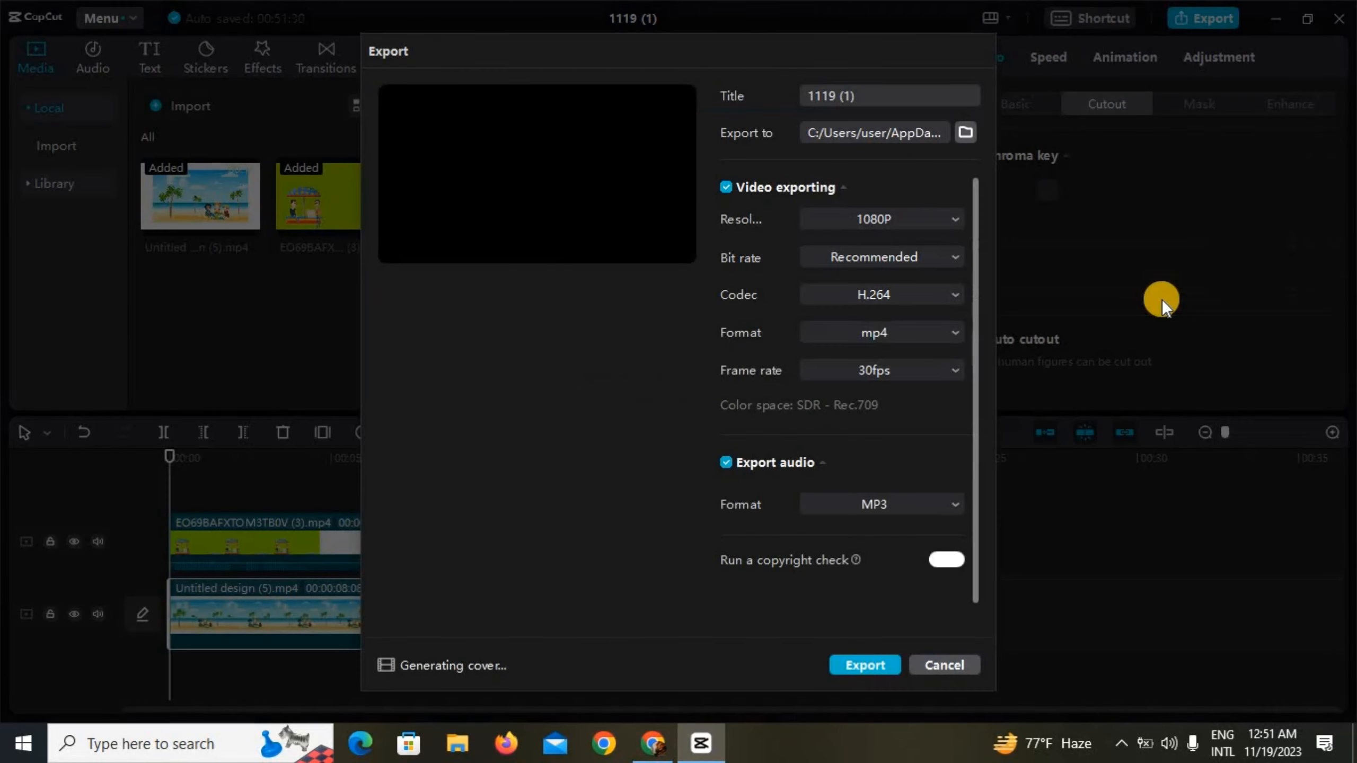